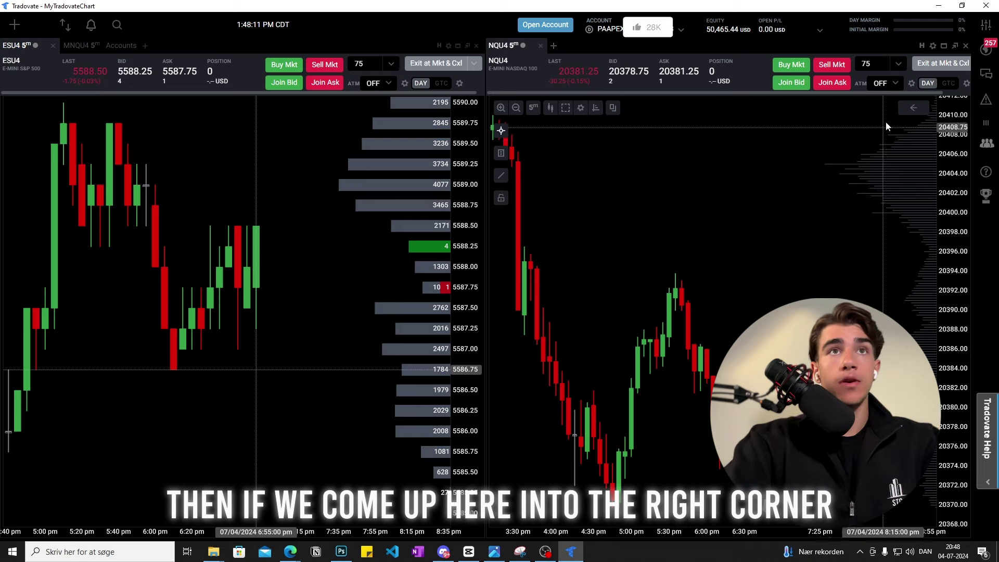
- Open Tradovate's Add-Ons settings and confirm the TradingView add-on is Activated
left_click(983, 33)
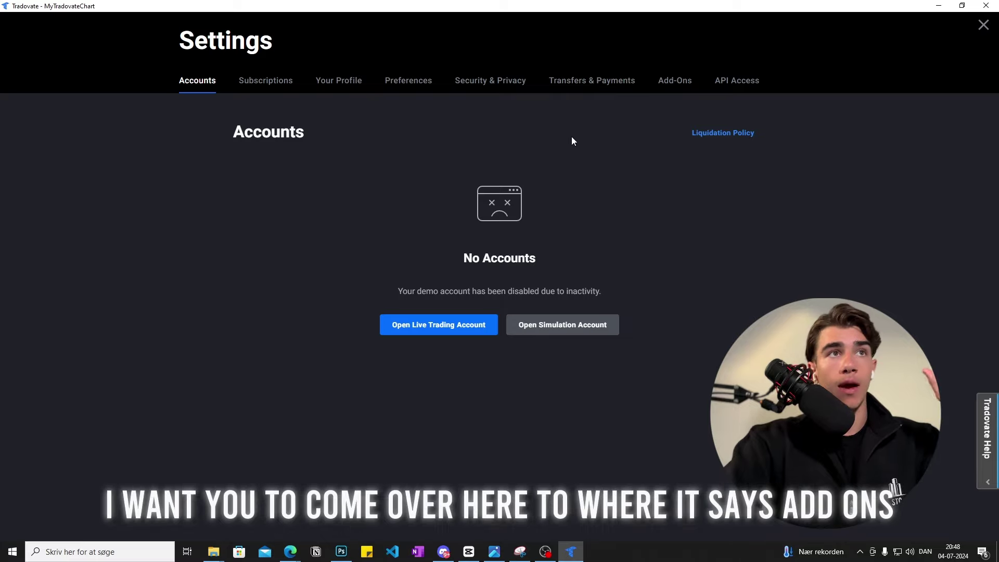
left_click(668, 83)
scroll(648, 151, "down", 1)
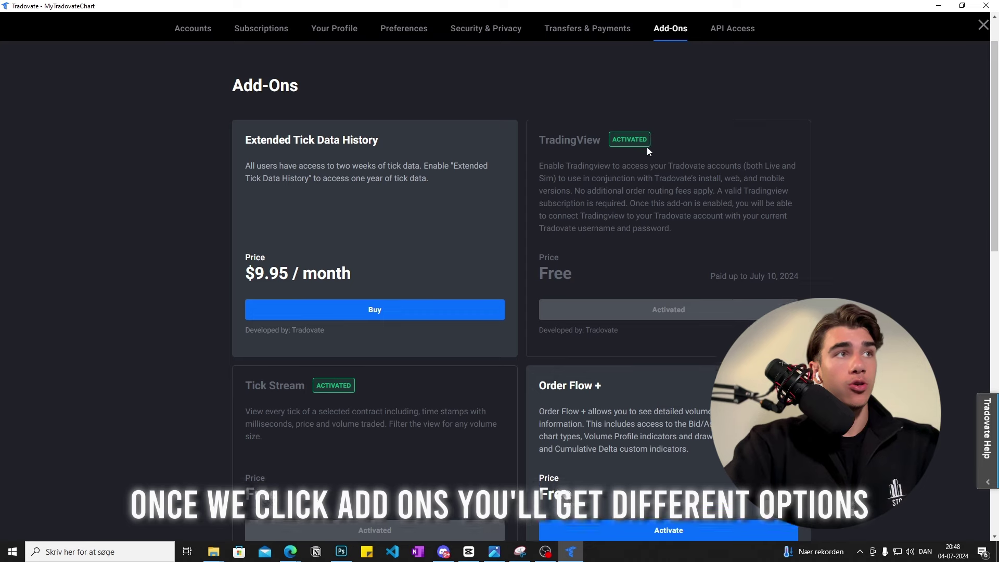
scroll(484, 411, "down", 2)
scroll(511, 378, "up", 1)
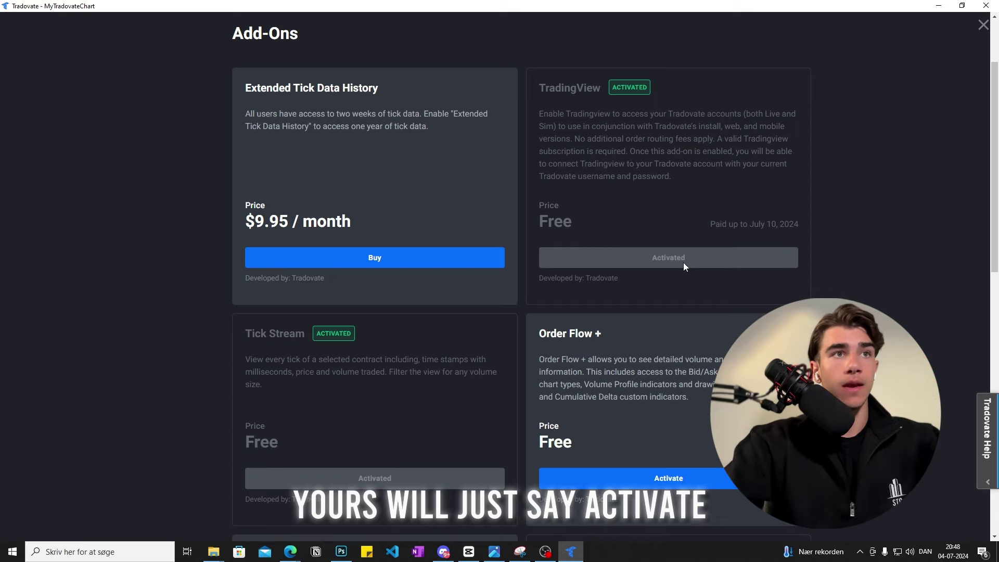
scroll(682, 262, "up", 1)
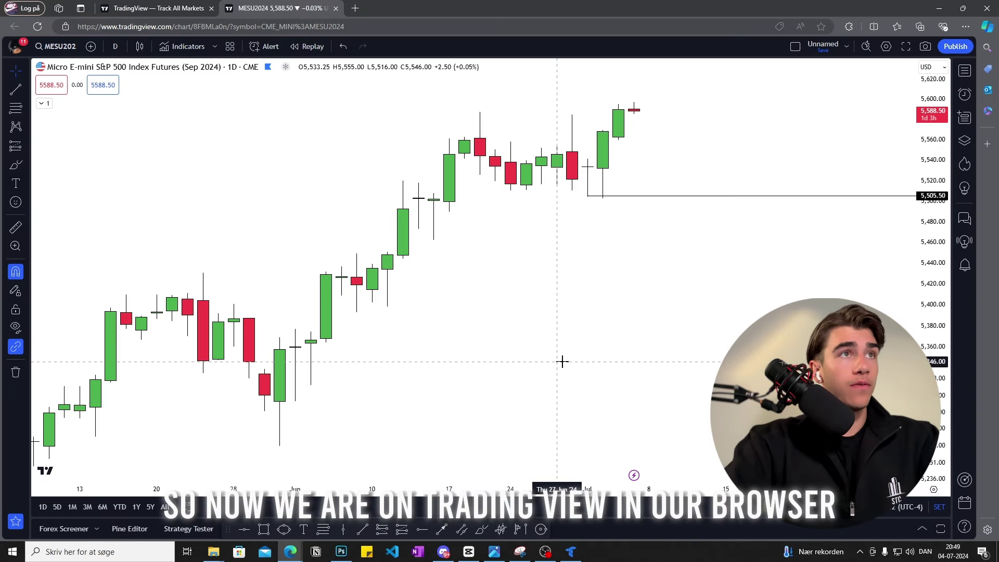
- Enlarge TradingView's Trading Panel, list all brokers and choose Tradovate
left_click_drag(599, 519, 599, 231)
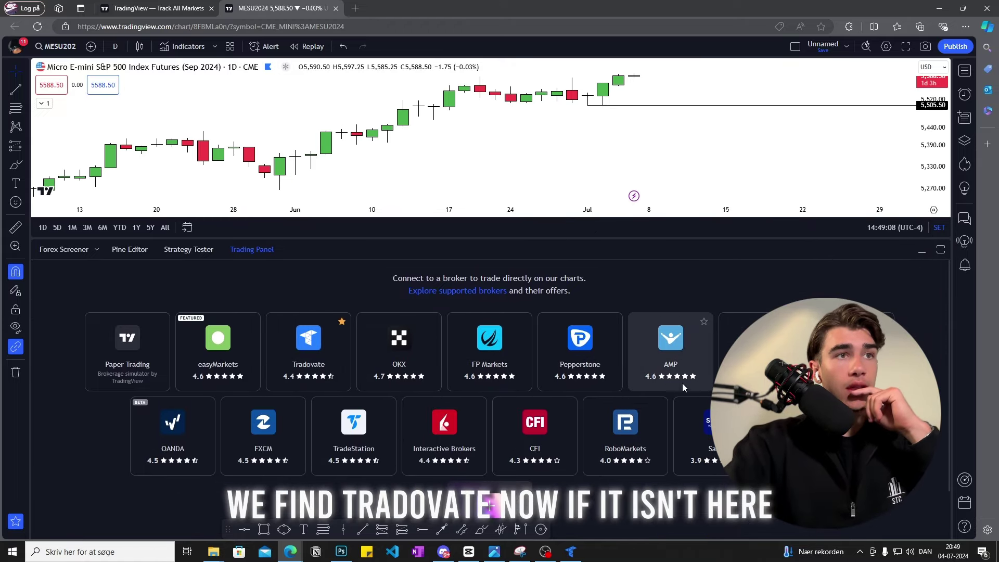
scroll(676, 375, "down", 1)
left_click_drag(227, 529, 93, 529)
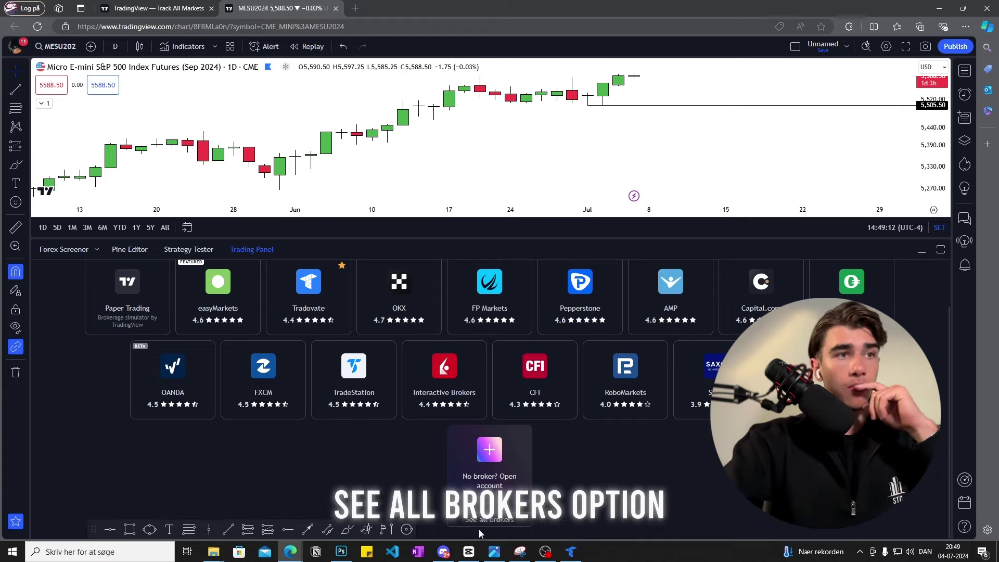
left_click(514, 521)
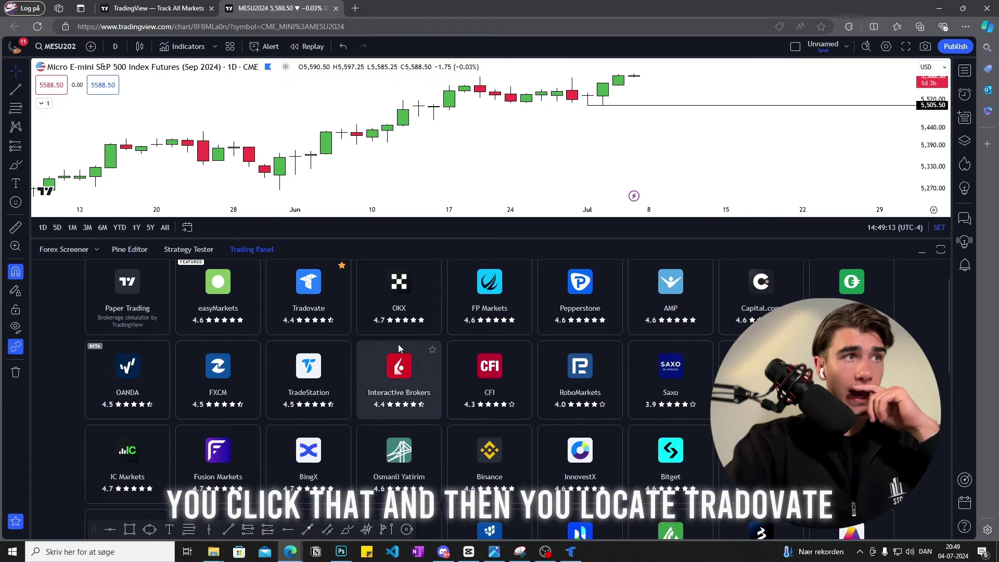
left_click(326, 296)
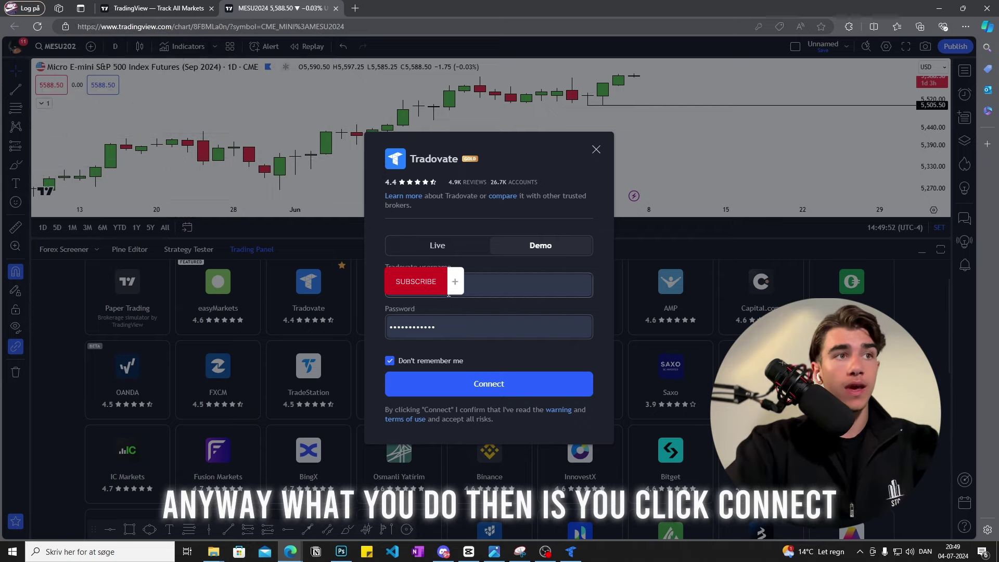
- Log in to the Tradovate demo account, showing a 50465.44 balance and no positions
left_click(503, 385)
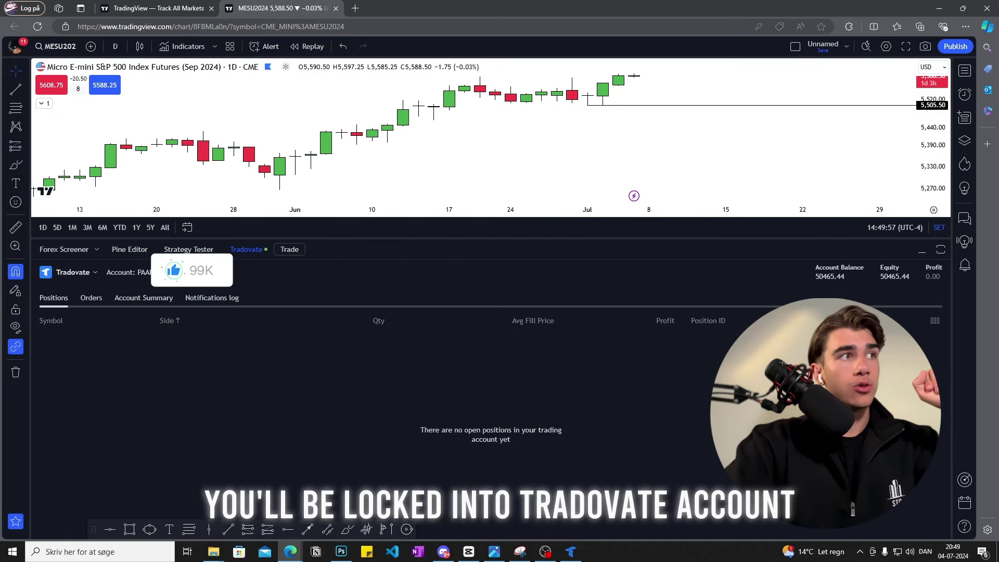
- Collapse the account panel and switch the chart to the 5-minute interval
left_click(921, 251)
scroll(606, 346, "up", 3)
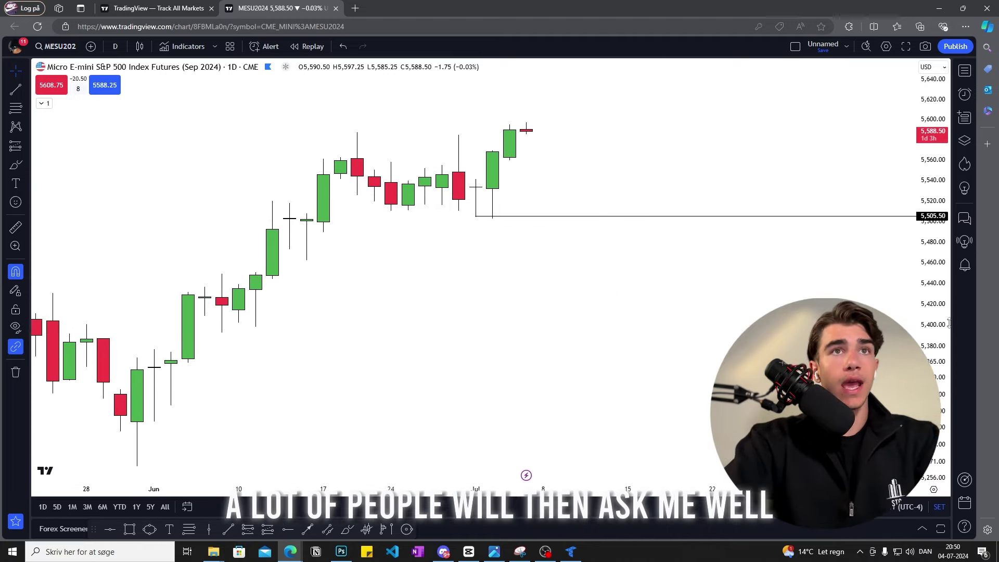
scroll(818, 286, "up", 2)
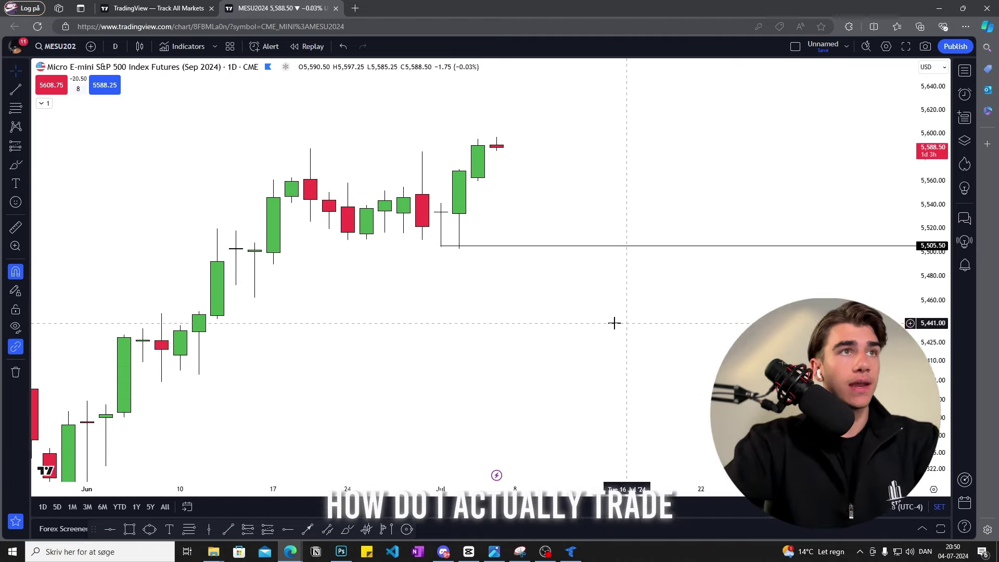
type("5")
key("Return")
- Reset the chart view, then zoom and pan onto the latest candles
right_click(608, 341)
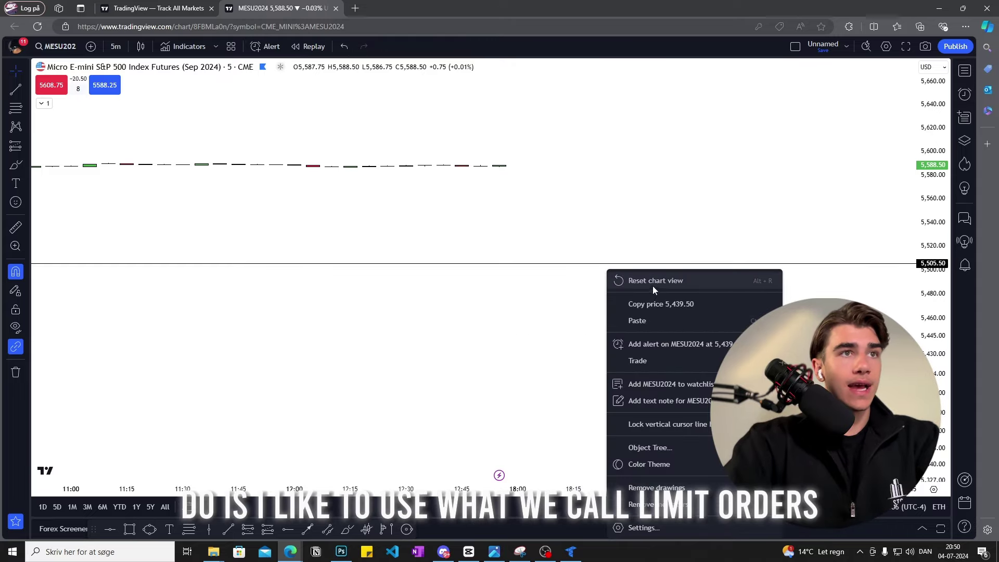
left_click(652, 285)
scroll(885, 378, "up", 2)
scroll(698, 330, "up", 4)
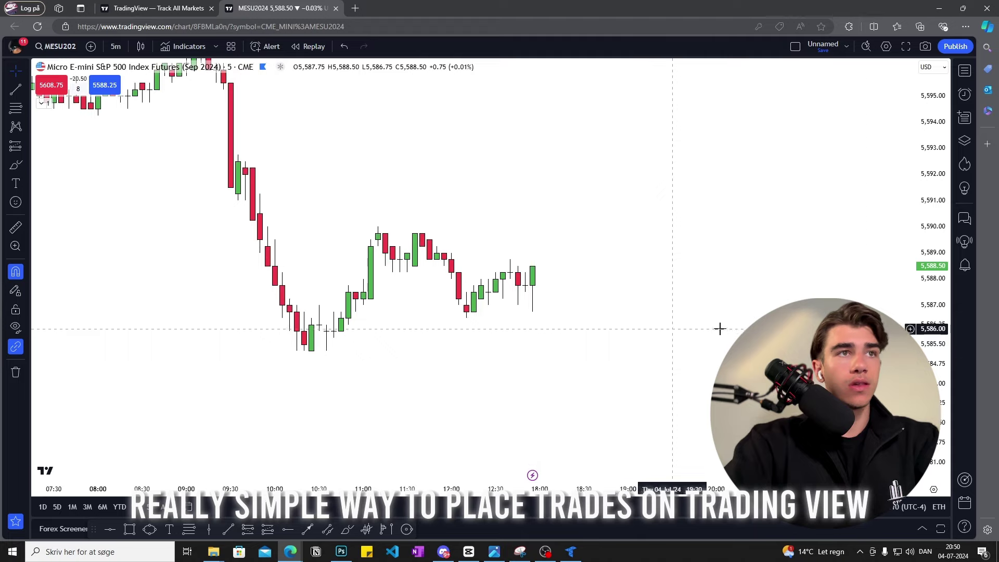
left_click_drag(682, 348, 644, 292)
- Draw a Long Position: entry 5,586.50, stop 5,585.25, target 5,590.00, quantity 40
left_click(15, 108)
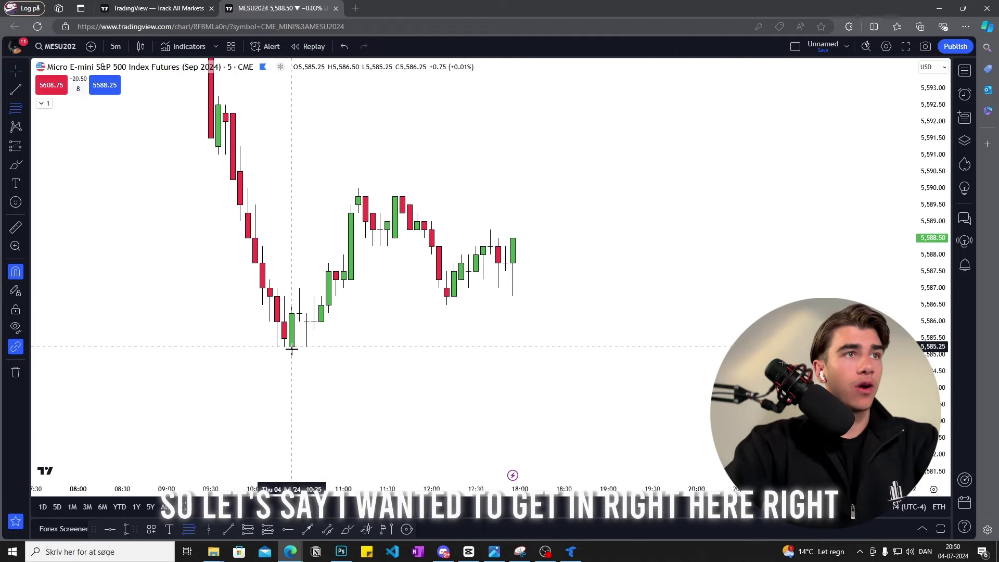
left_click(16, 146)
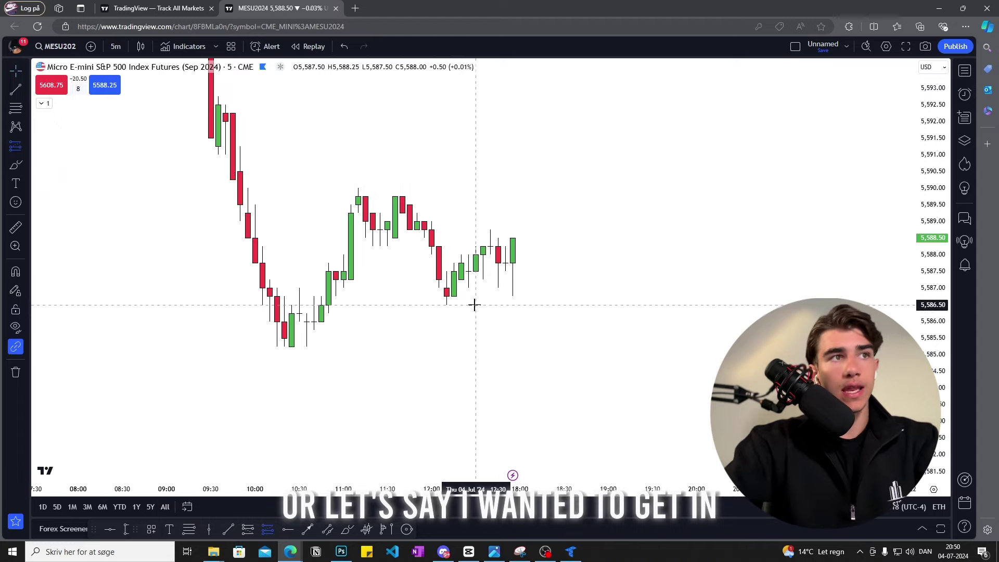
left_click(473, 305)
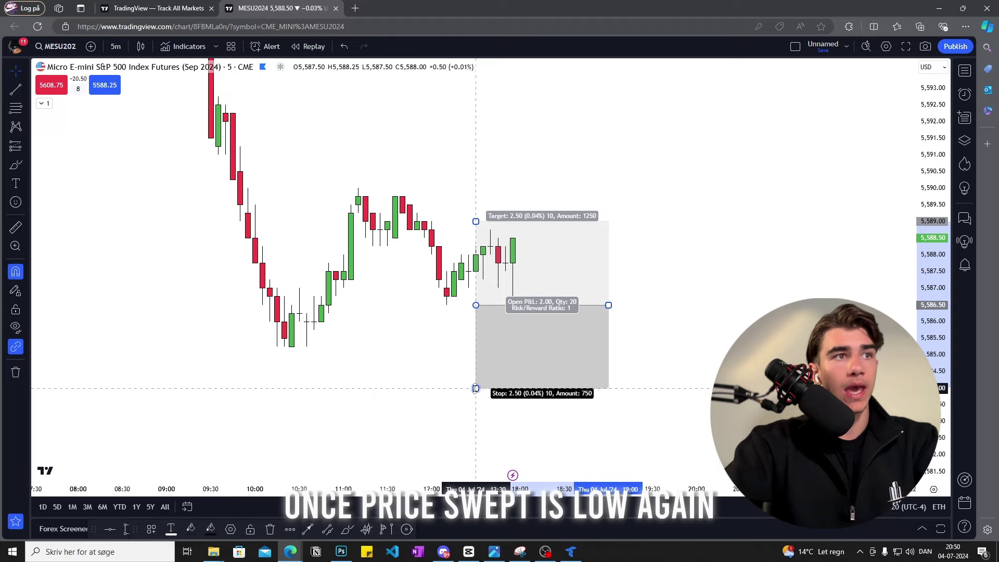
left_click_drag(476, 388, 285, 346)
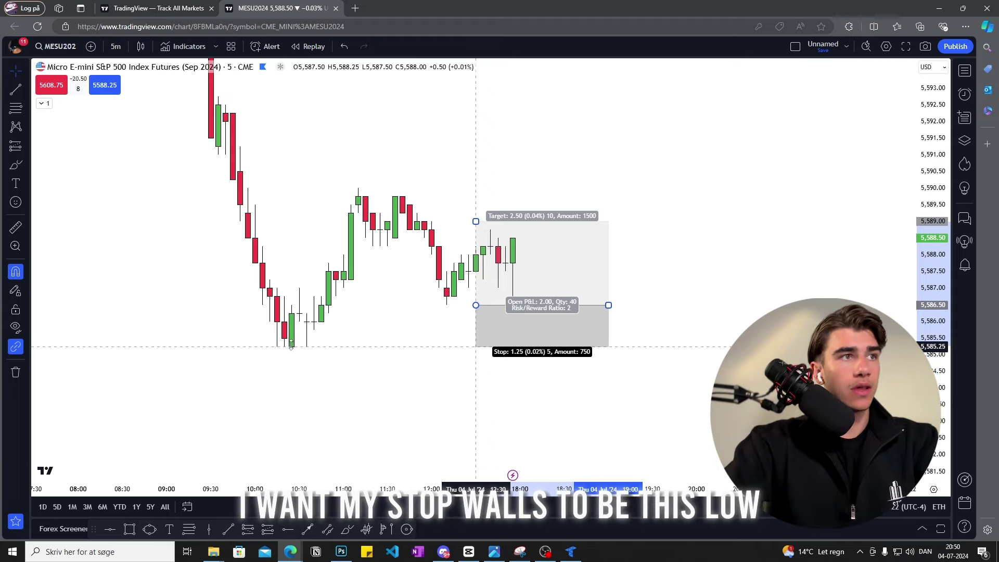
left_click_drag(475, 221, 475, 188)
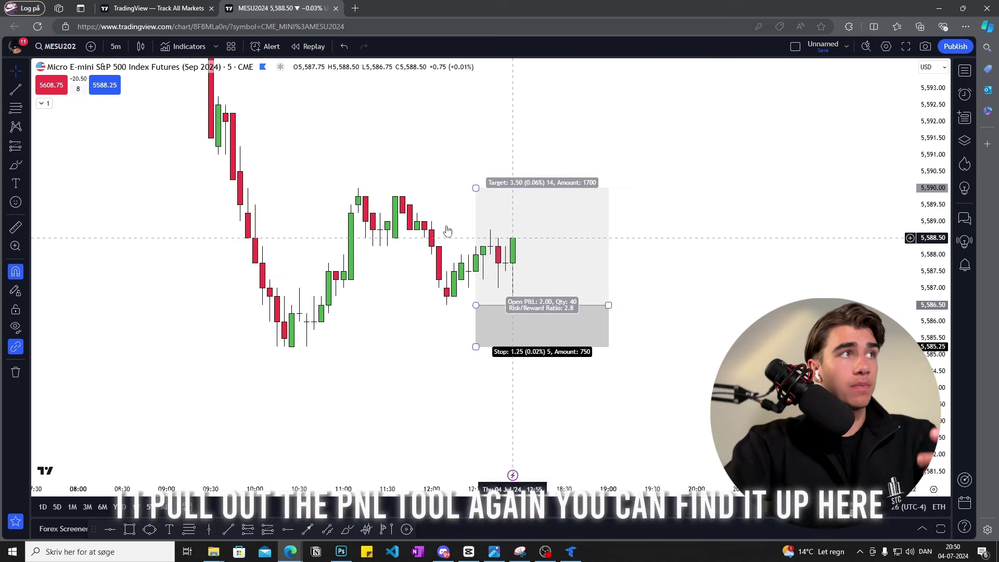
left_click(26, 148)
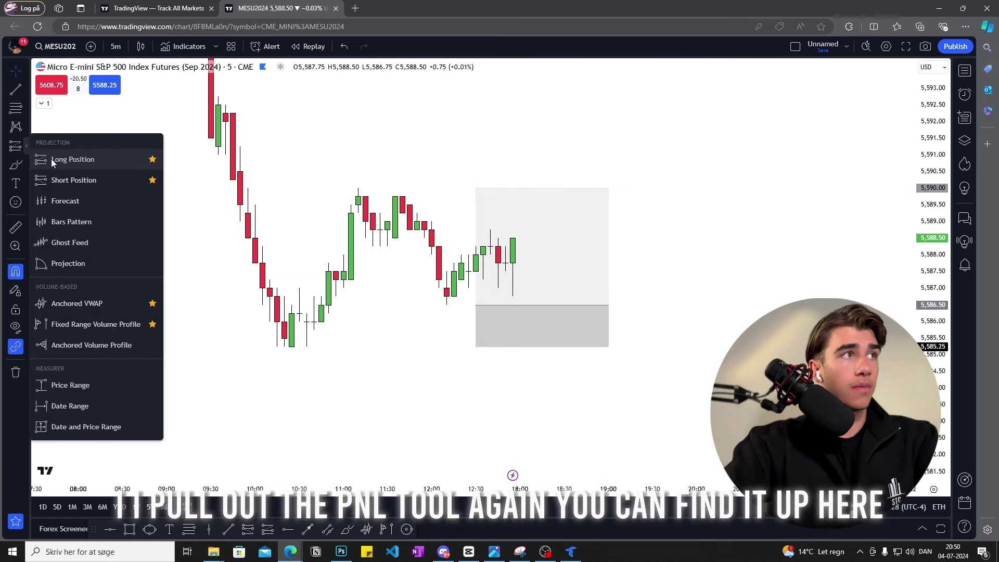
left_click(82, 161)
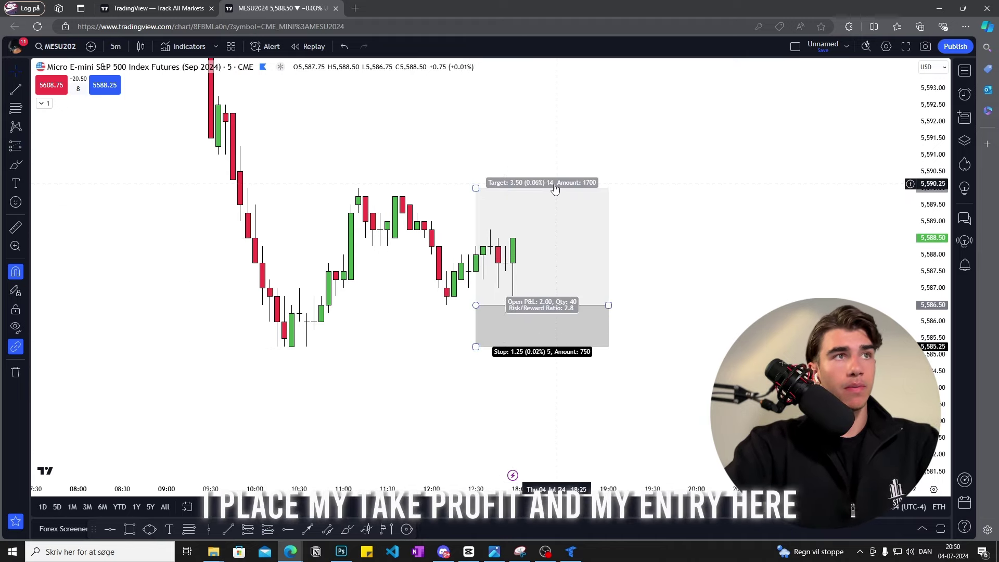
- Create a buy limit order from the long position with Units set to 32
right_click(543, 266)
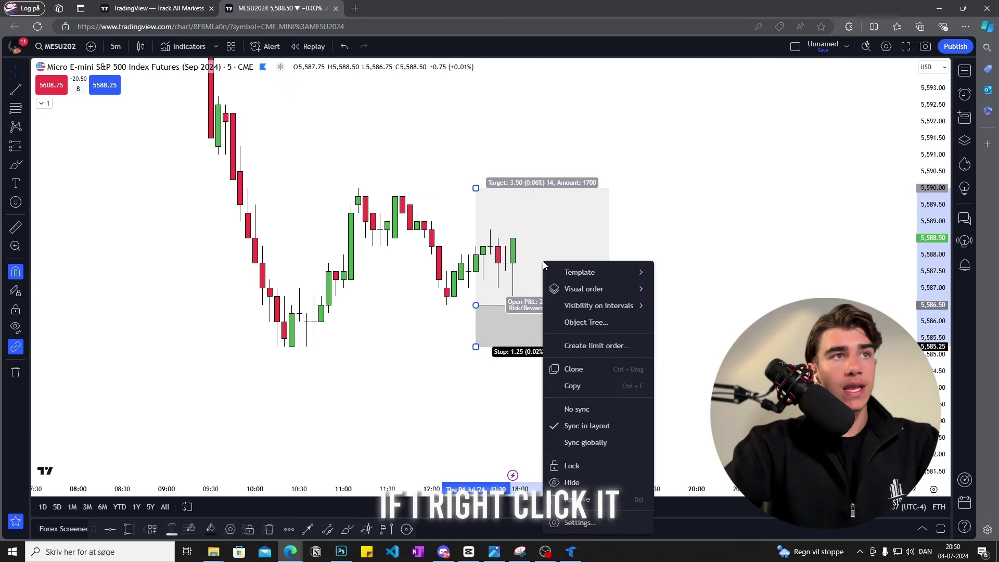
left_click(579, 345)
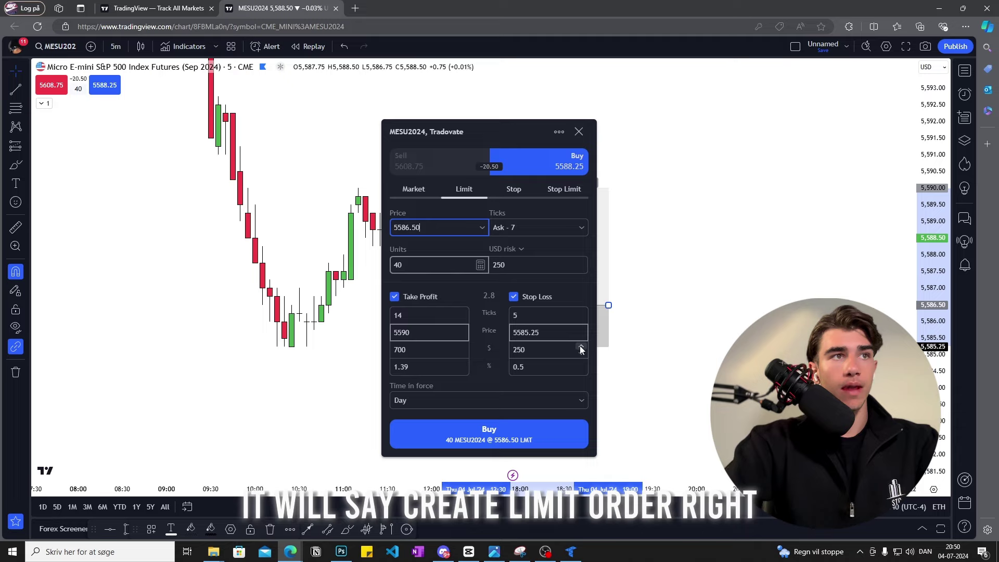
double_click(430, 268)
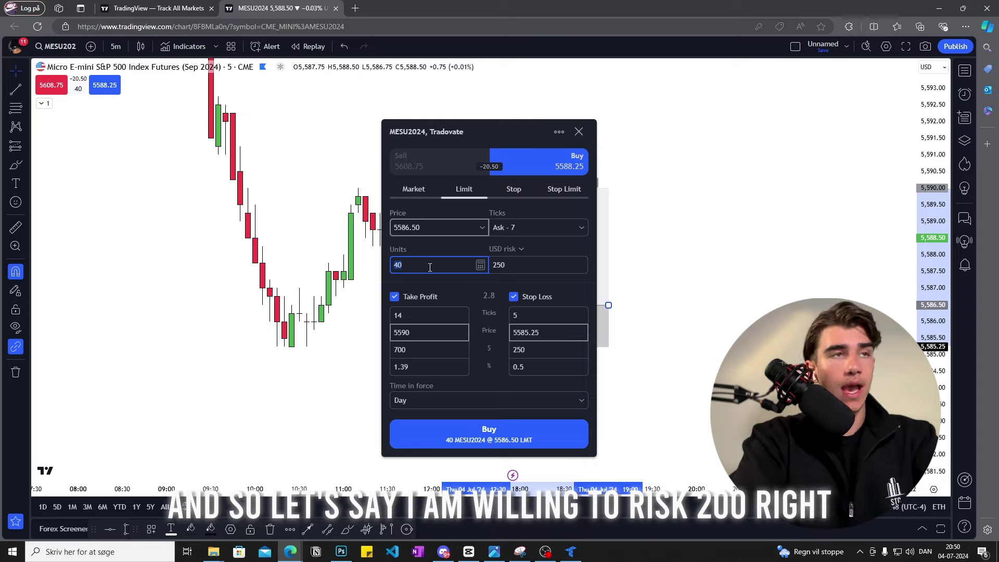
type("30")
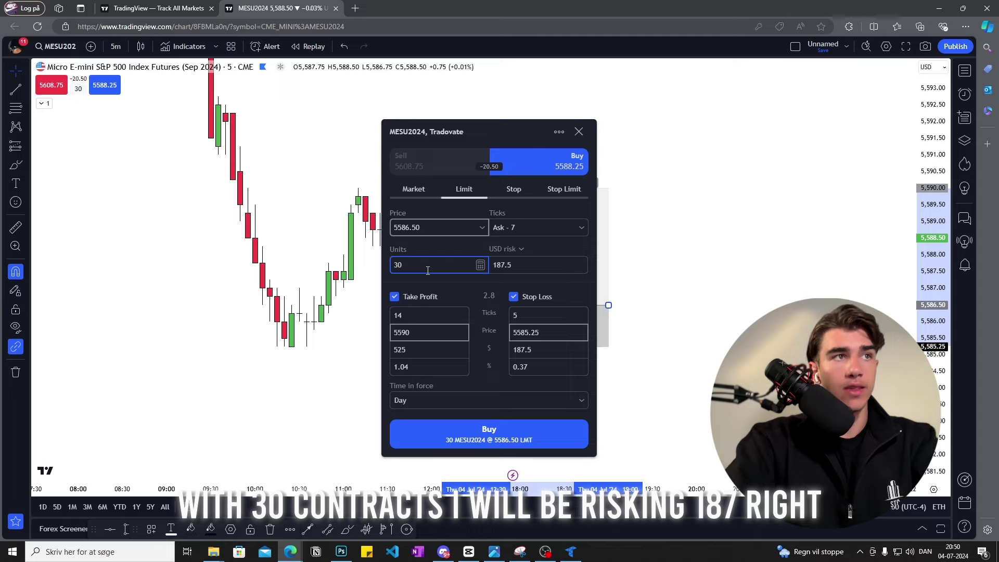
type("32")
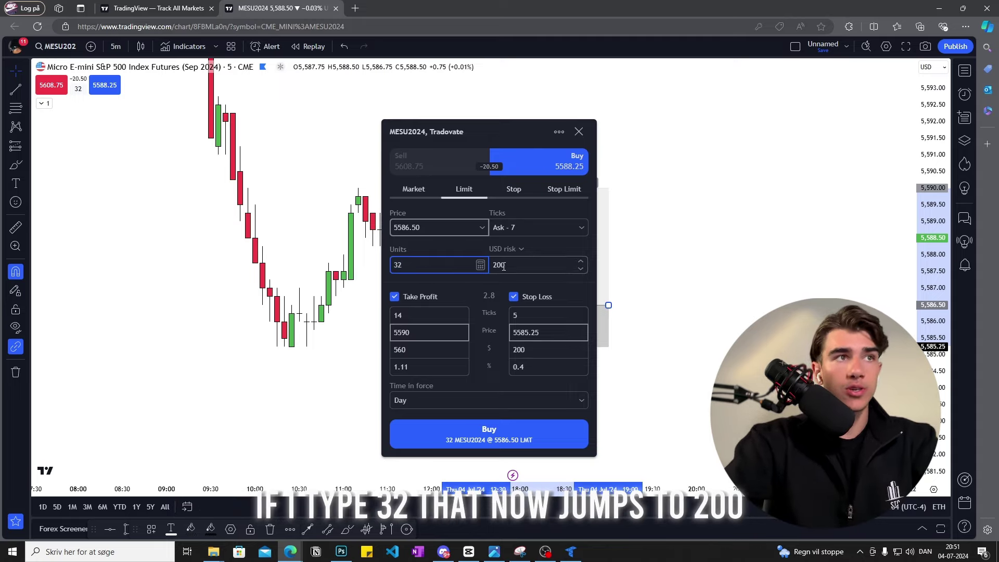
left_click_drag(474, 133, 234, 121)
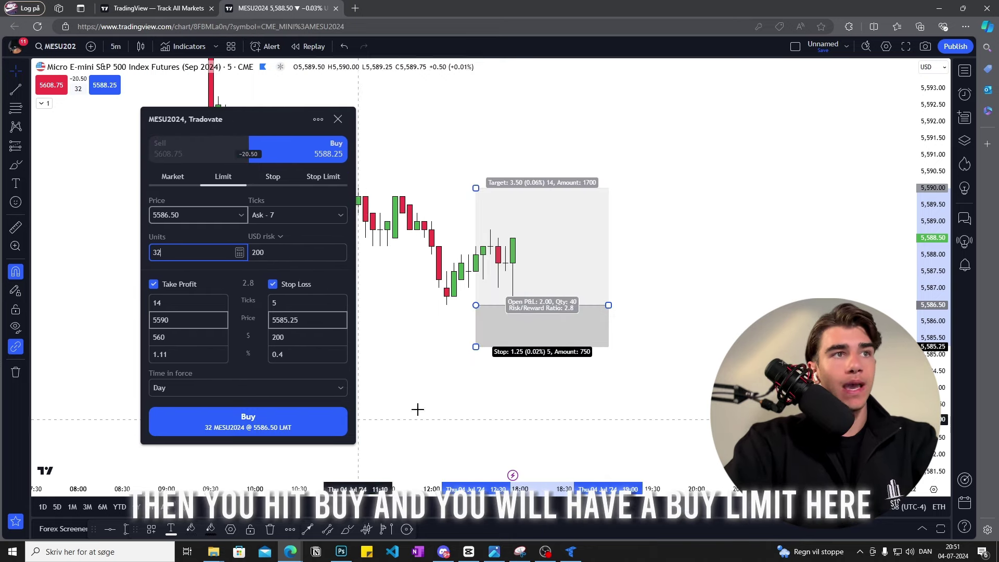
- Close the limit order ticket and reselect the long position drawing
left_click(642, 306)
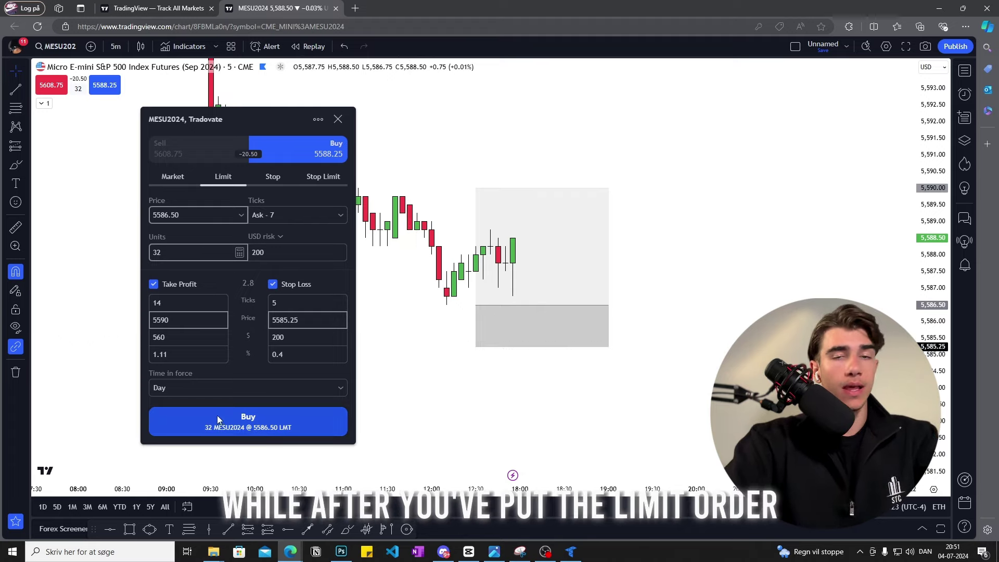
left_click(338, 119)
left_click(513, 244)
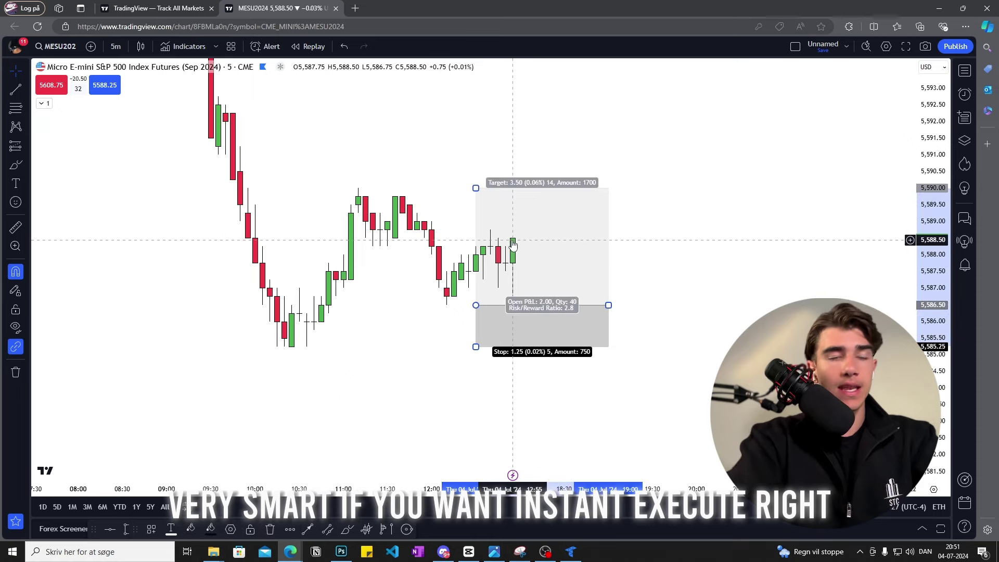
- Delete the selected long position drawing and rescale the 5-minute chart
key("Delete")
scroll(512, 242, "down", 1)
scroll(625, 335, "up", 3)
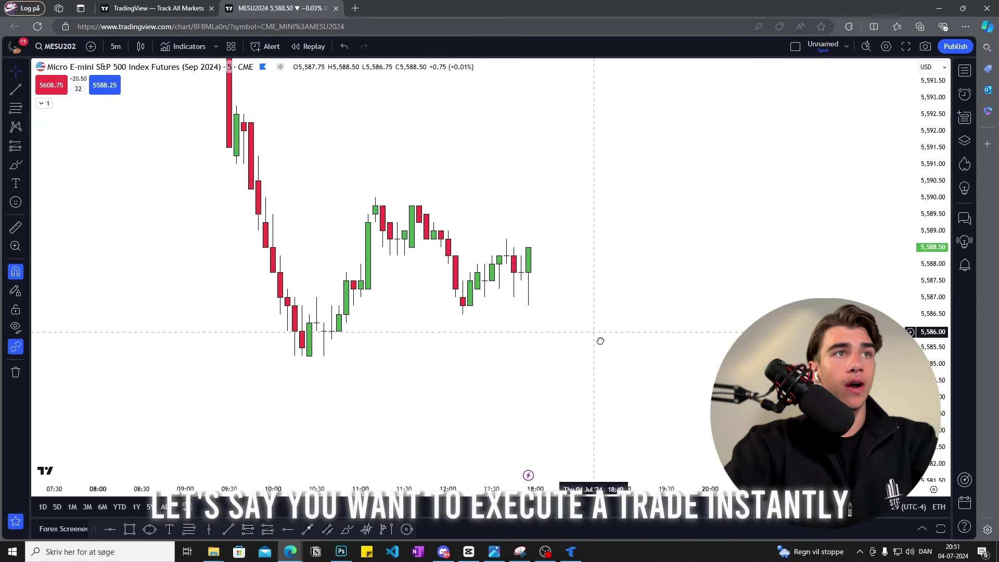